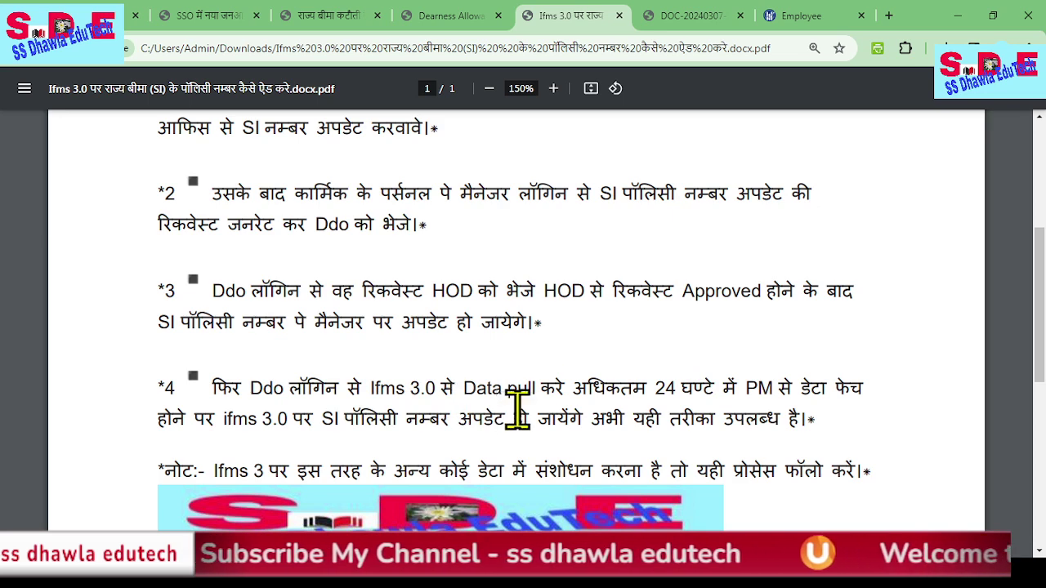
- Switch to the IFMS employee portal, view the Employee Pull Details list under Employee Management, and open My Task List
left_click(791, 17)
scroll(102, 453, "down", 1)
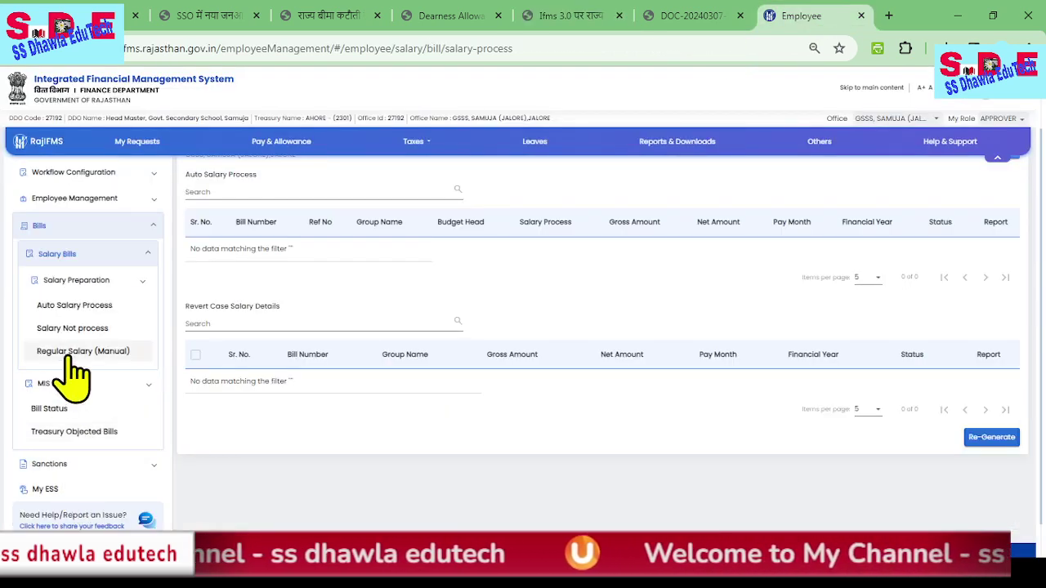
left_click(72, 198)
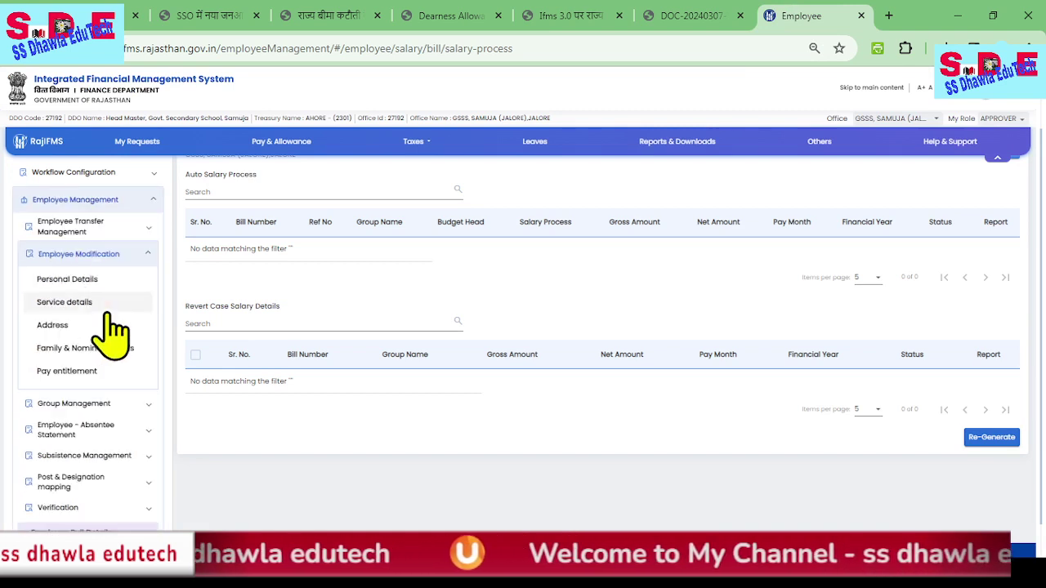
left_click(81, 403)
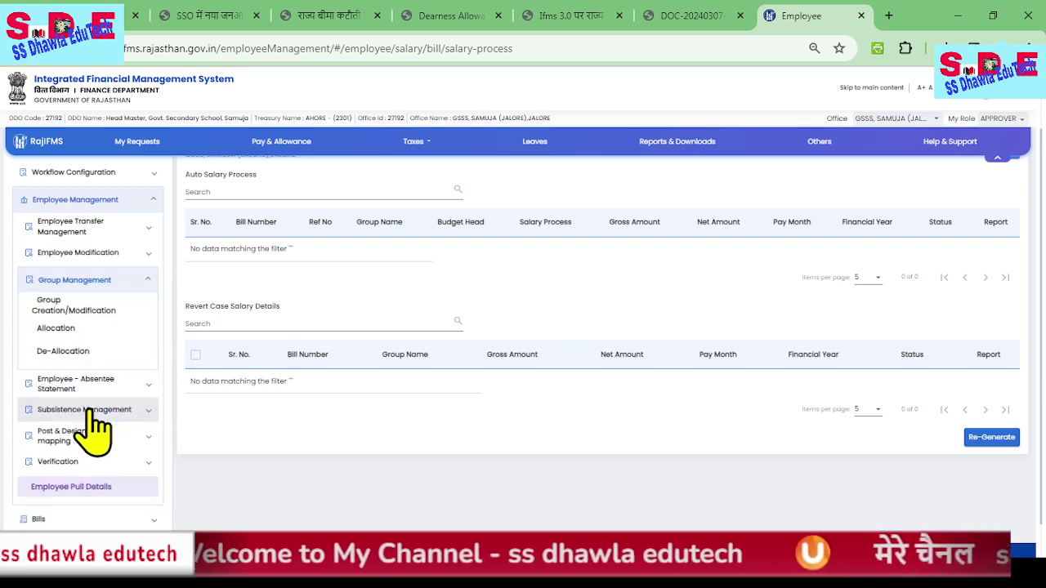
double_click(59, 489)
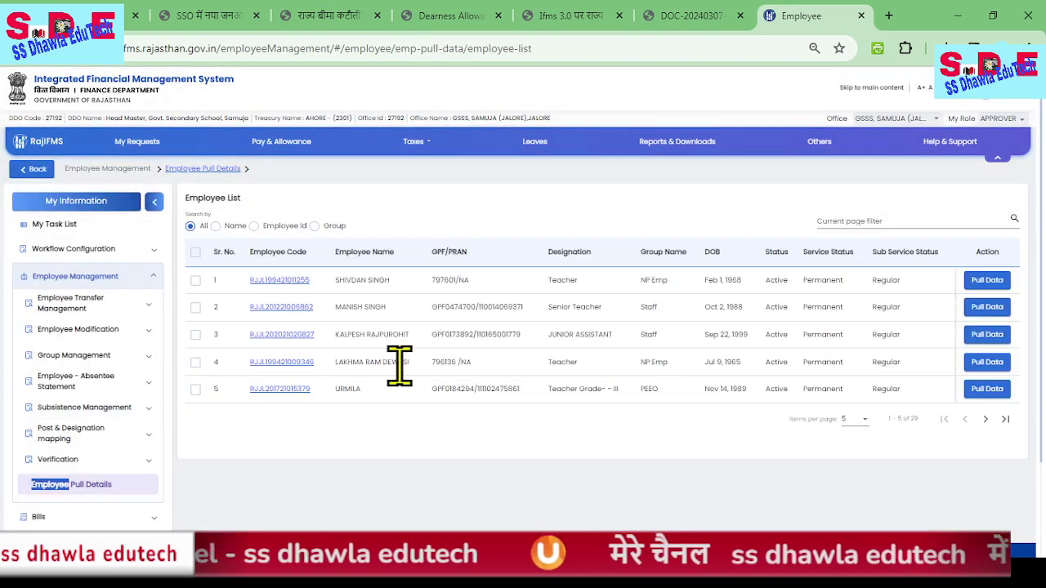
left_click(54, 224)
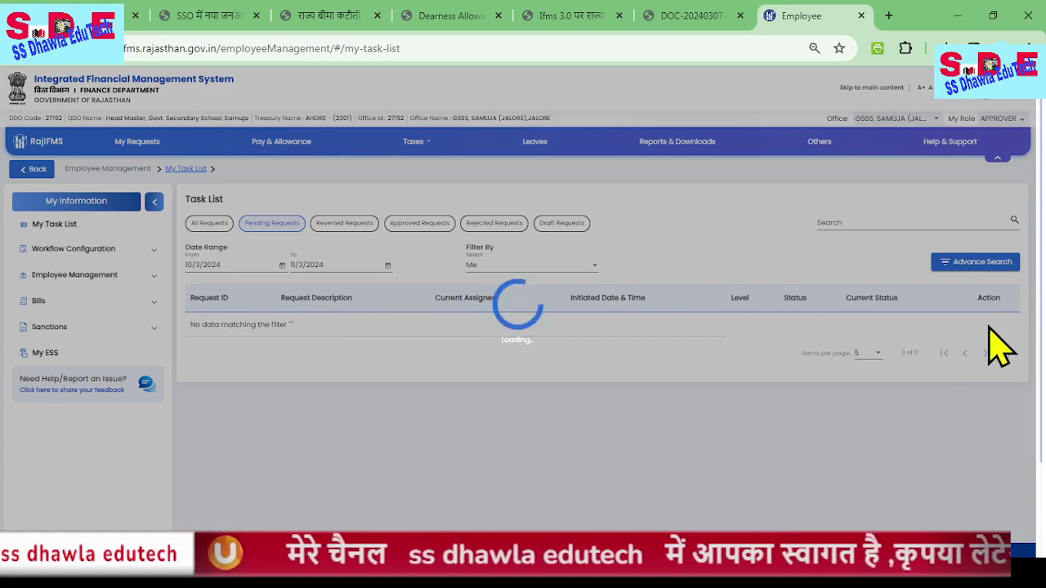
- Switch to the PDF guide on adding SI policy numbers and review its data pull step and closing note
left_click(584, 25)
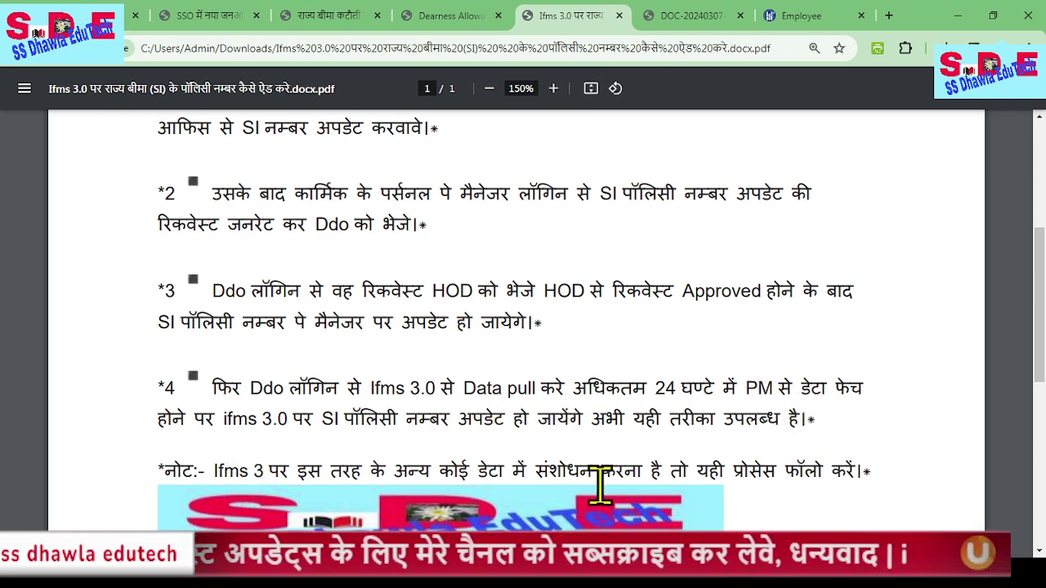
scroll(658, 482, "down", 2)
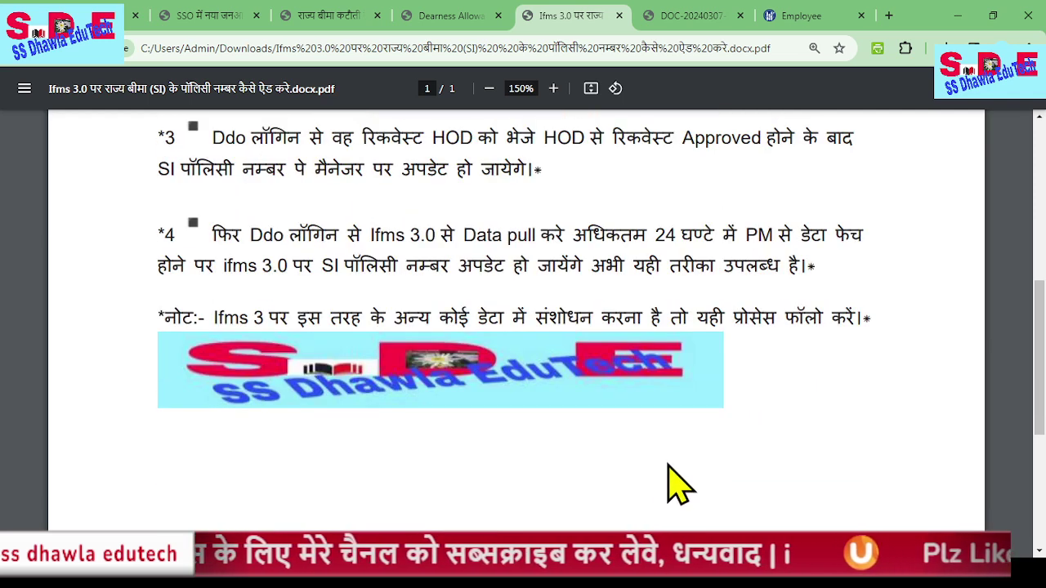
scroll(682, 482, "down", 3)
scroll(531, 491, "up", 4)
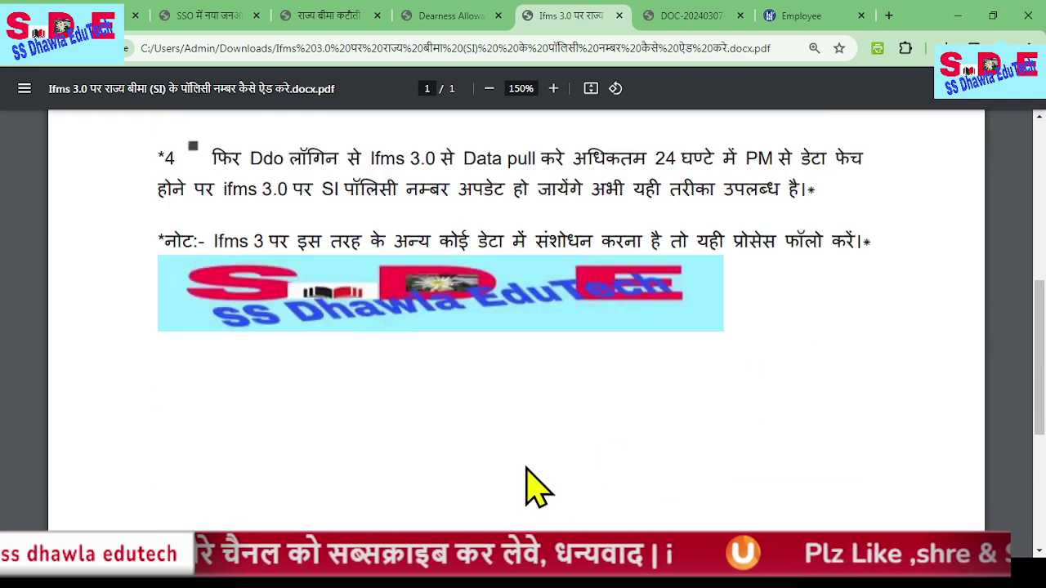
scroll(535, 486, "up", 3)
- In the IFMS portal, open the Personal Details modification form for the first employee in the list and review its fields
left_click(785, 15)
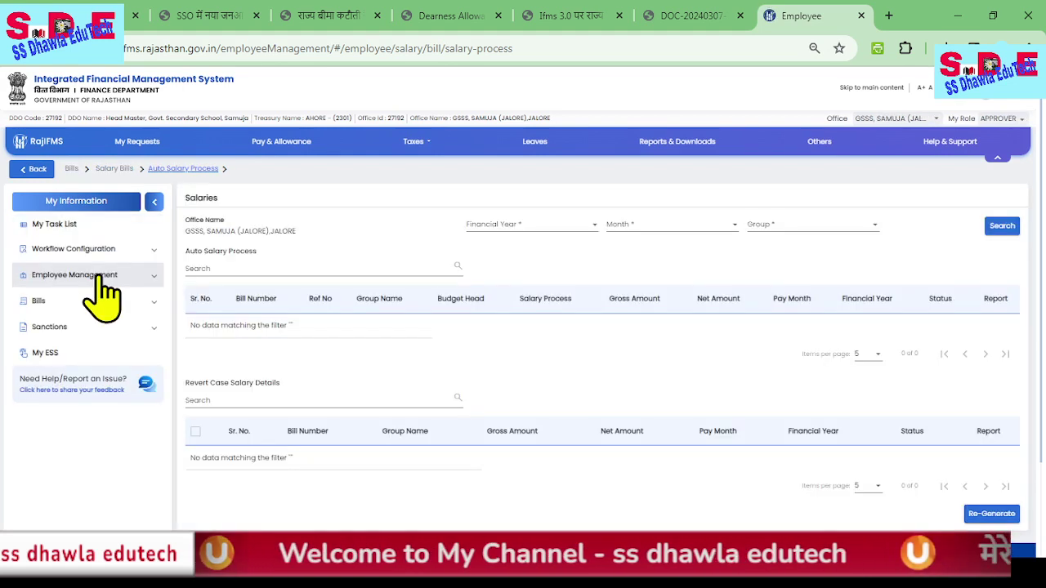
left_click(98, 276)
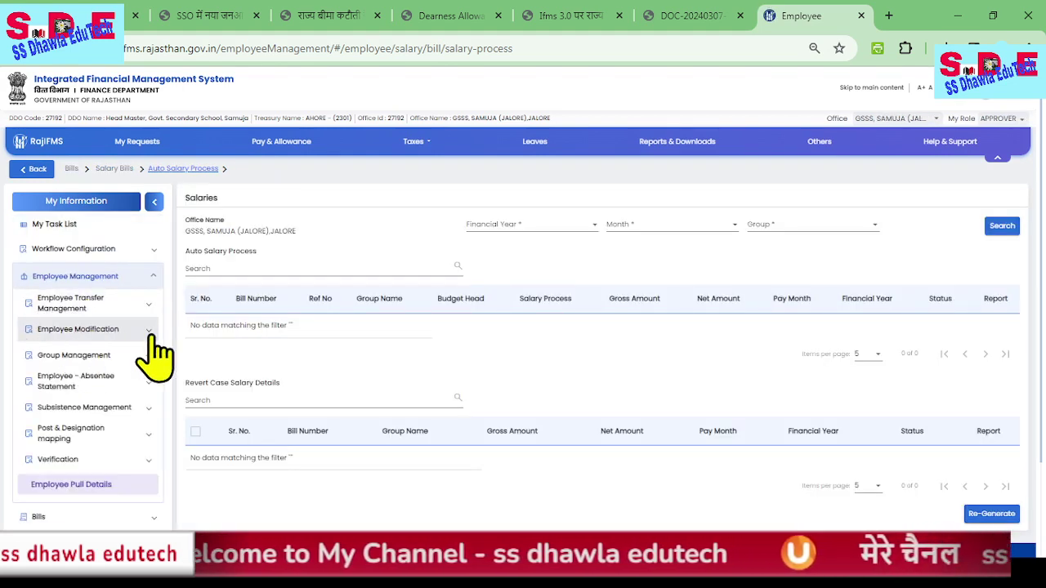
left_click(72, 332)
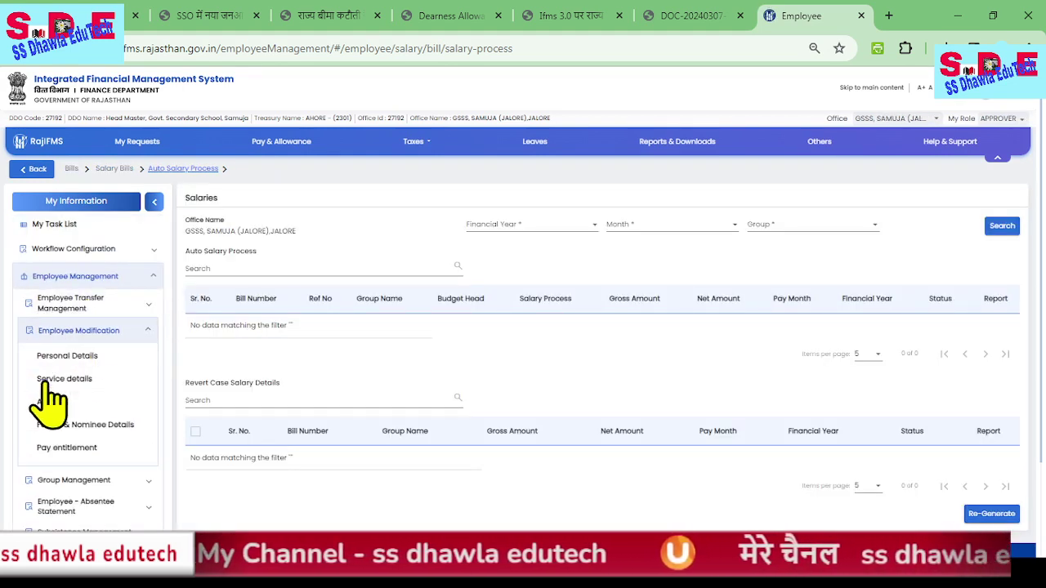
left_click(59, 358)
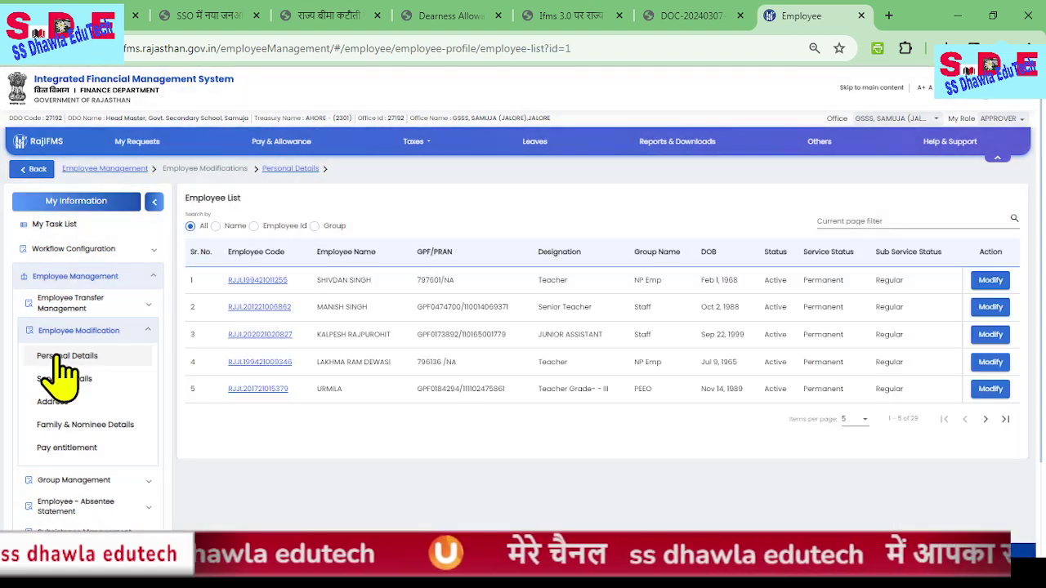
left_click(991, 283)
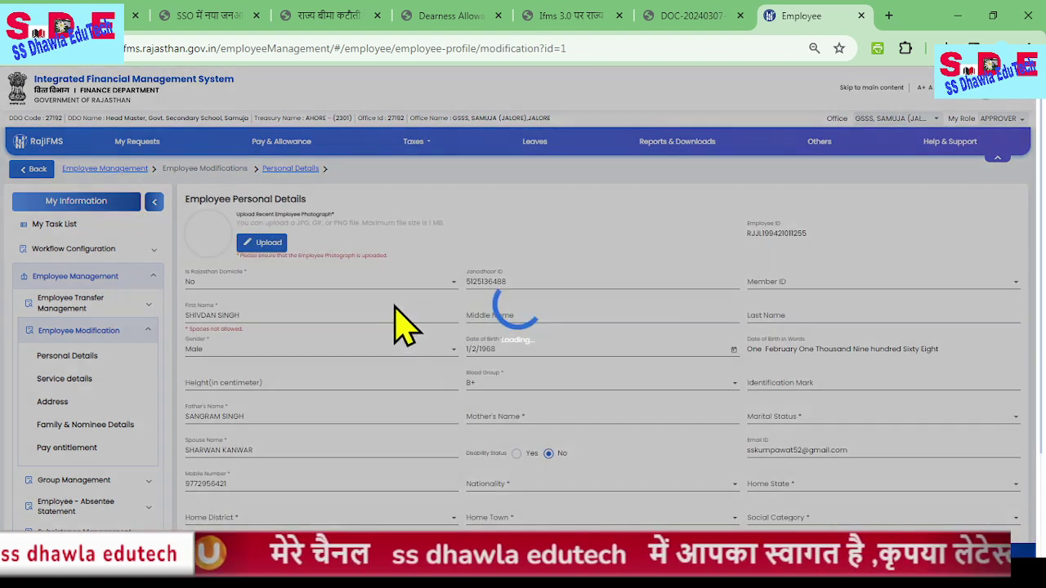
scroll(526, 357, "down", 3)
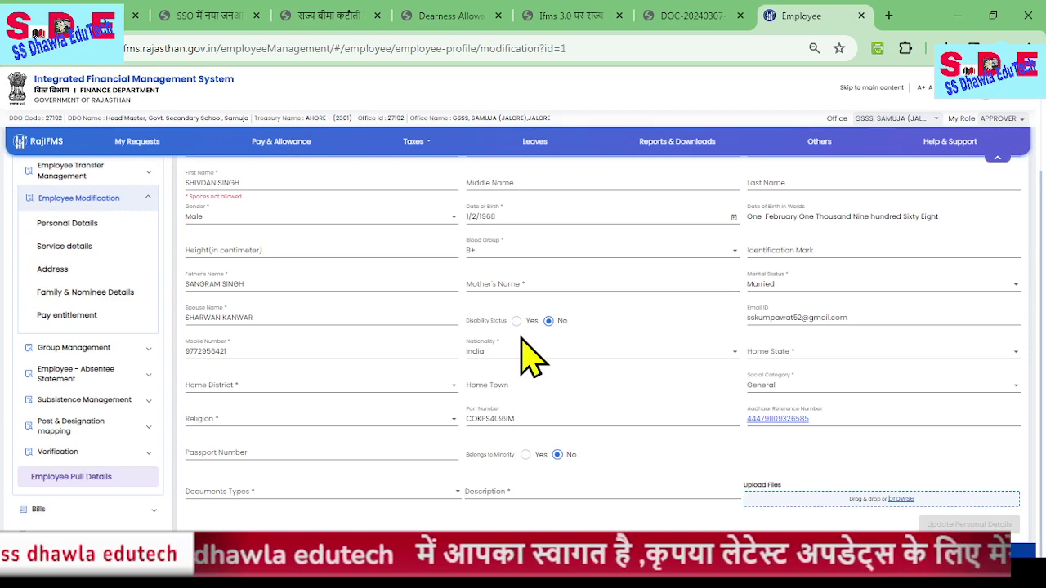
scroll(392, 425, "up", 2)
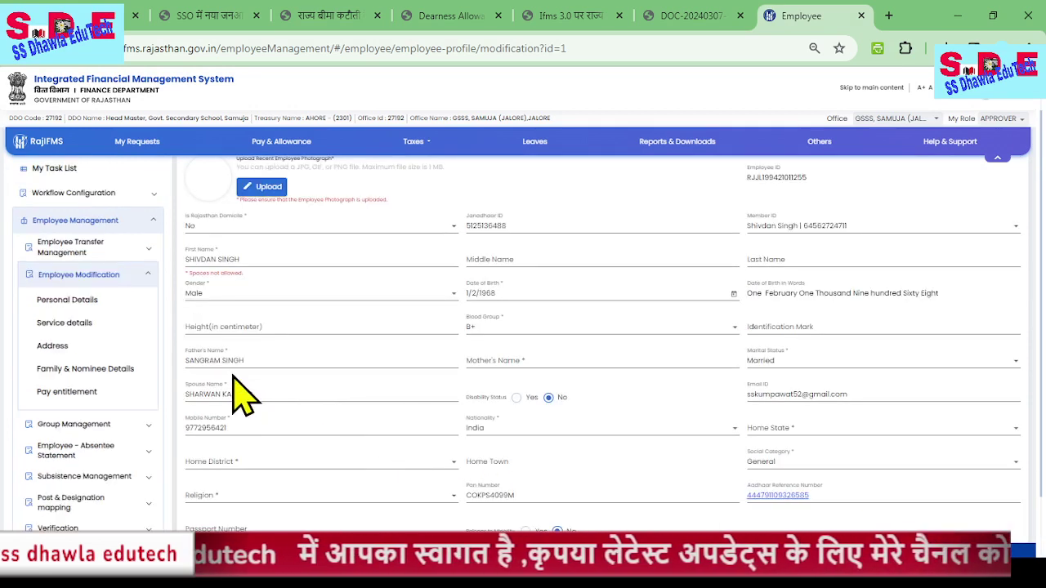
scroll(359, 270, "up", 1)
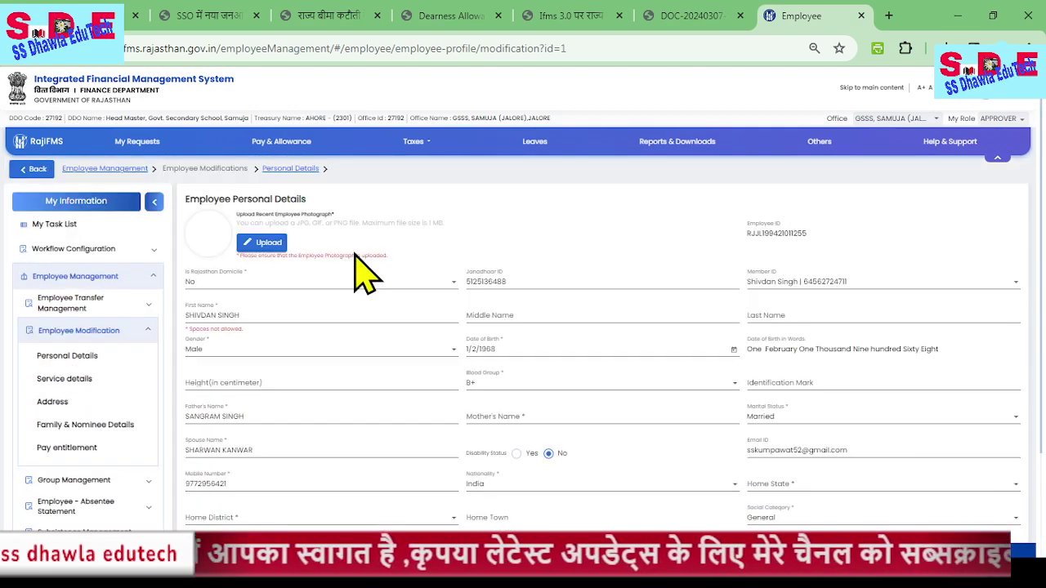
scroll(360, 270, "down", 1)
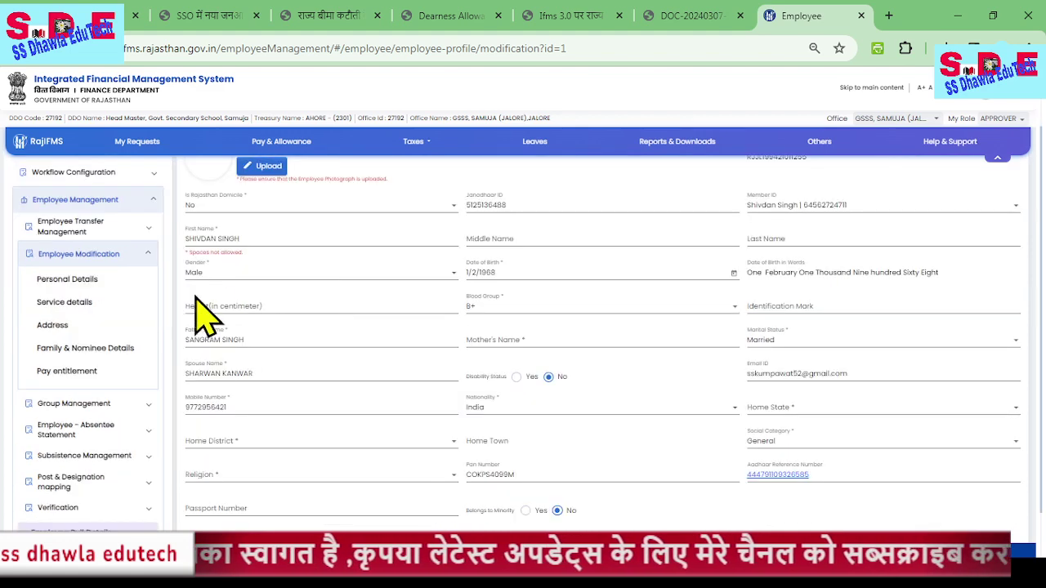
- Open the Service Details modification form for the first employee in the list and go to its State Insurance field
left_click(75, 255)
left_click(79, 254)
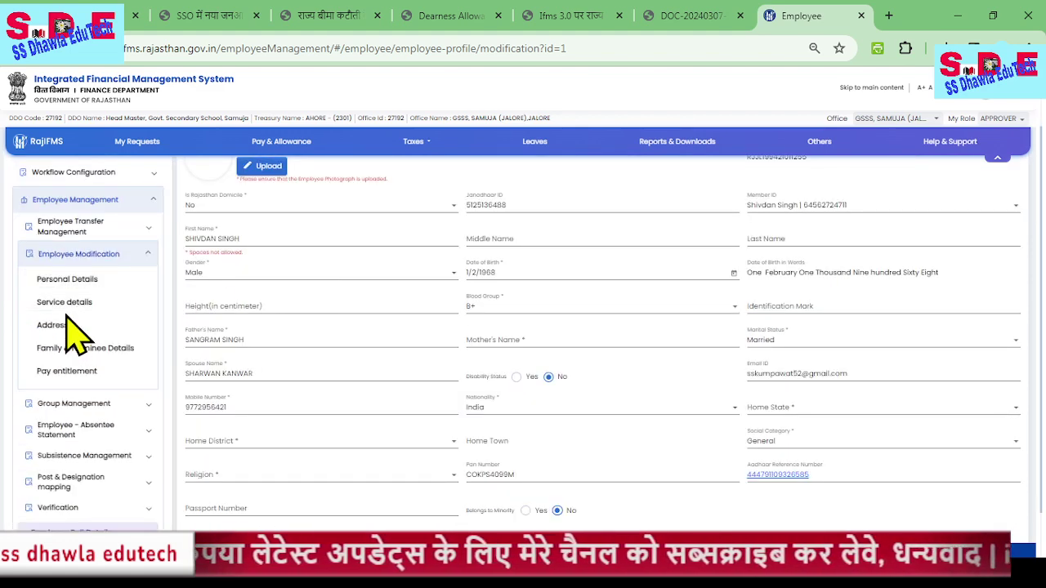
left_click(64, 304)
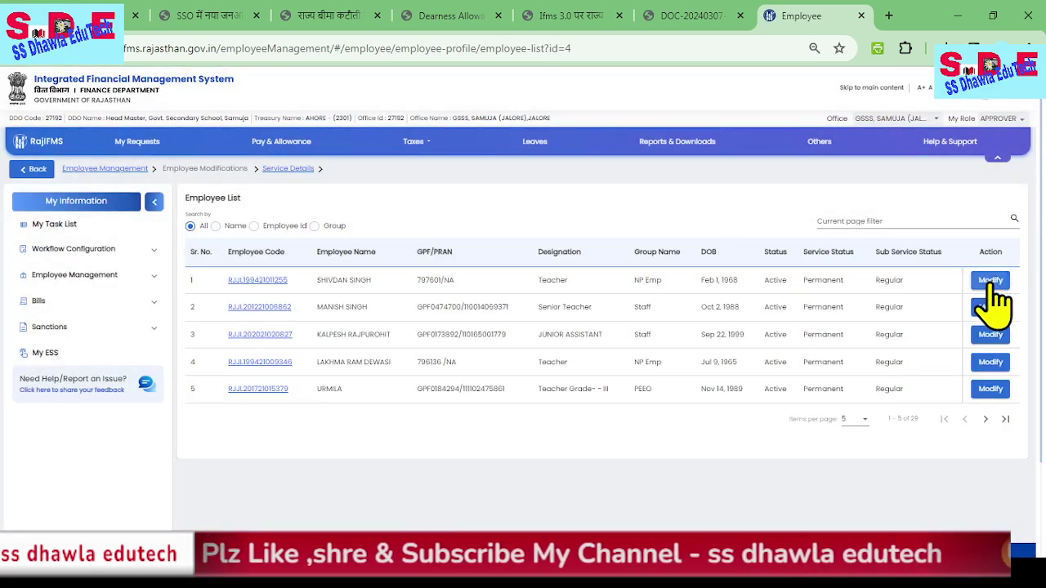
left_click(991, 281)
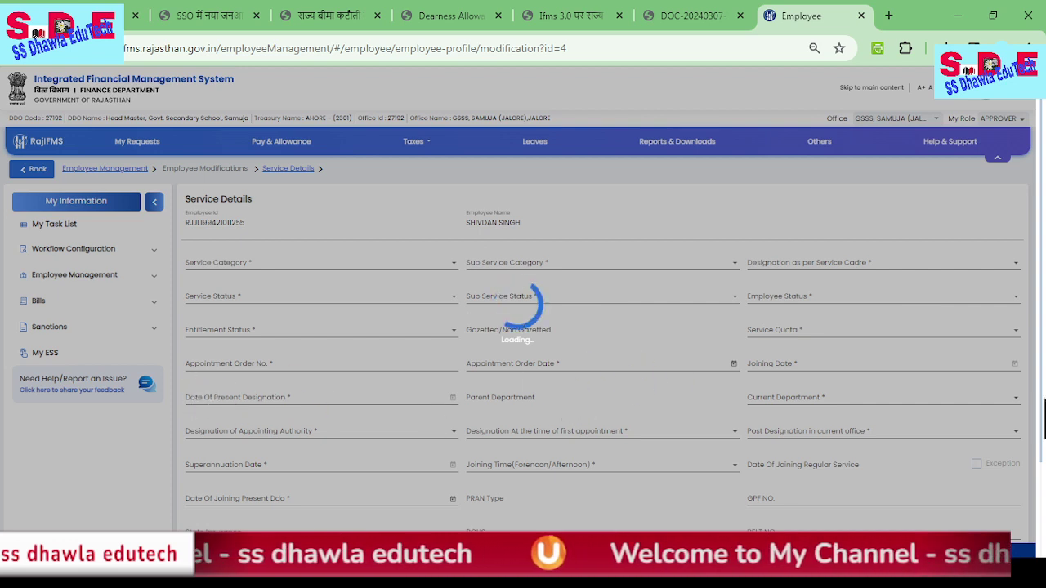
scroll(603, 394, "down", 3)
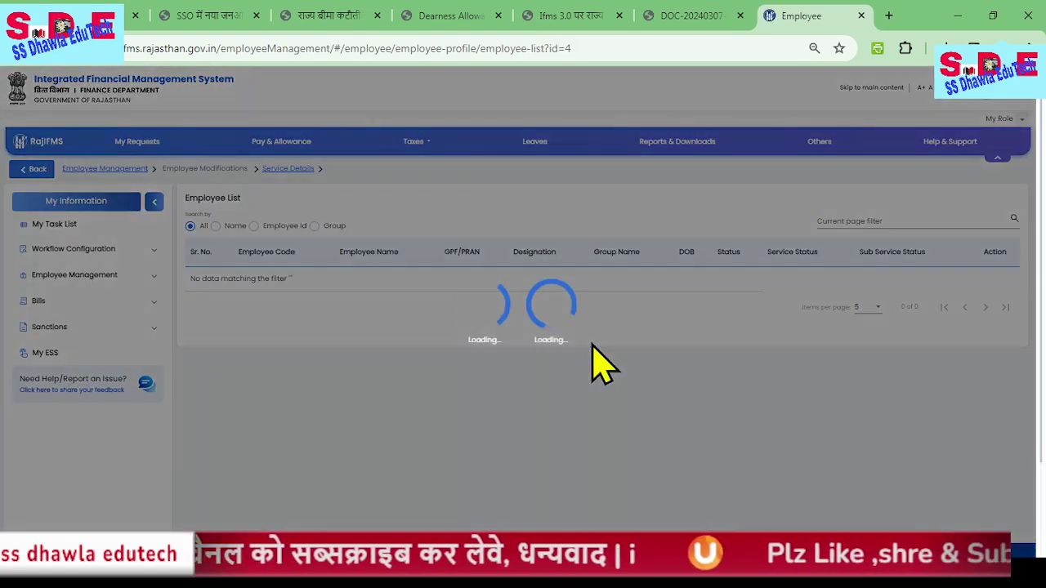
scroll(733, 333, "down", 2)
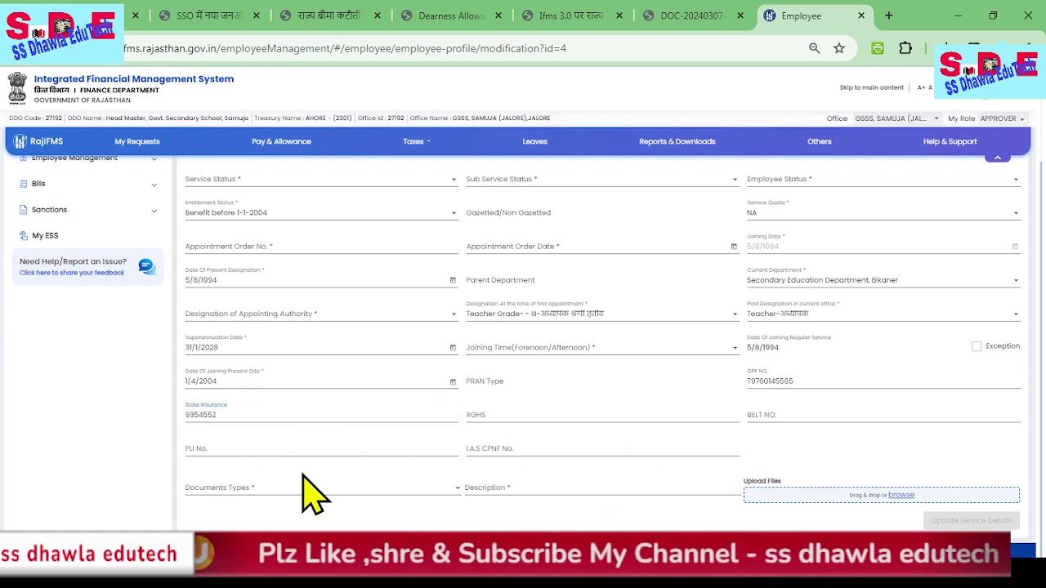
- Set the service details document type to Appointment Letter and enter "appo" as its description
left_click(331, 488)
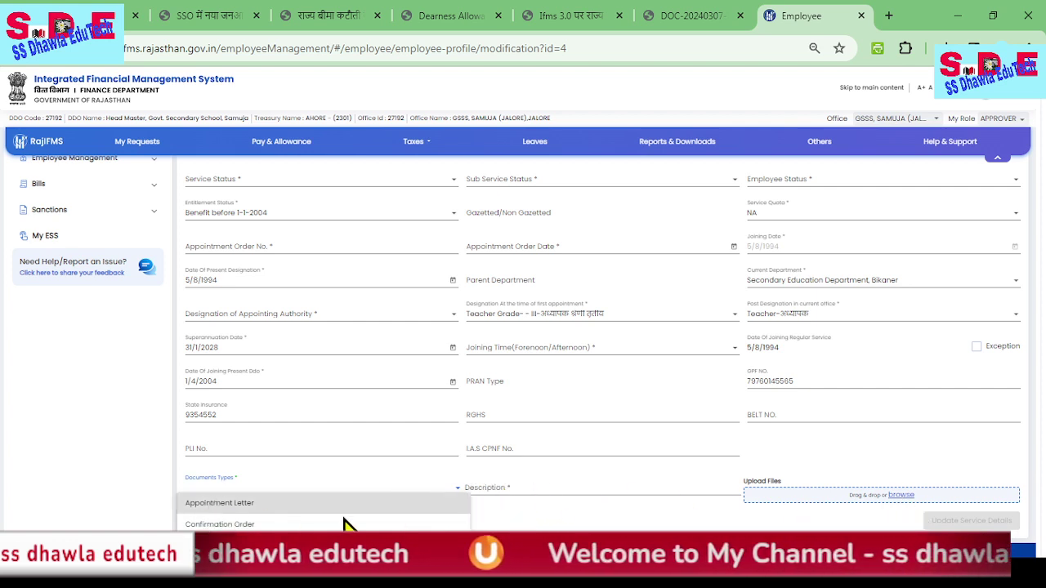
left_click(327, 503)
left_click(518, 489)
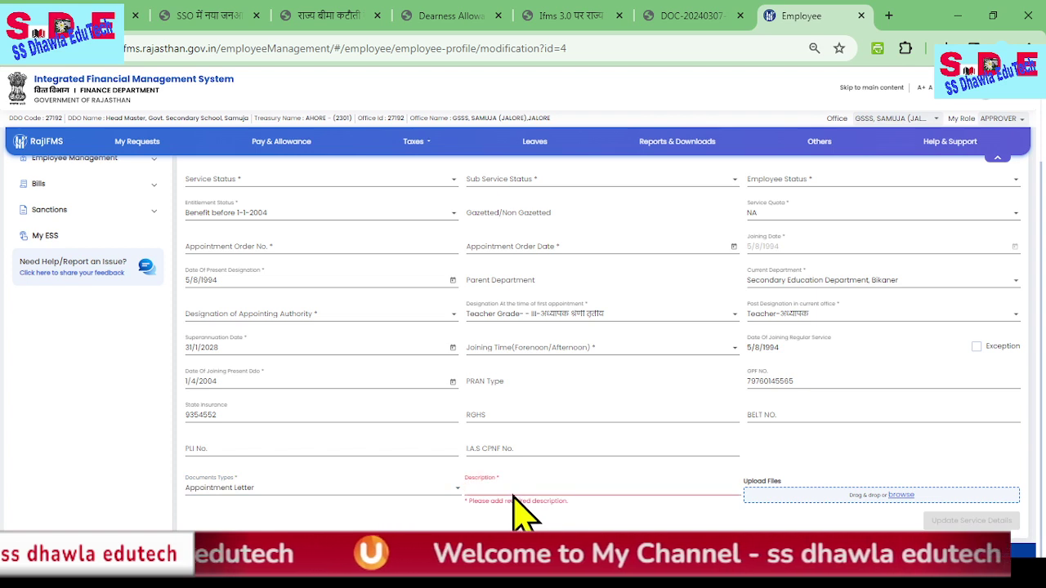
type("appo")
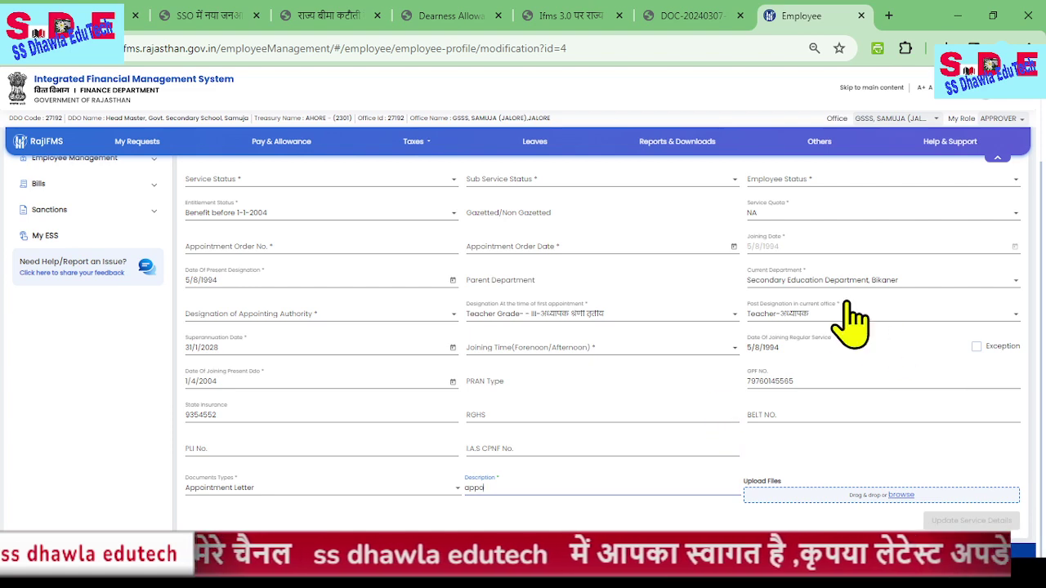
scroll(987, 521, "up", 3)
scroll(891, 446, "down", 3)
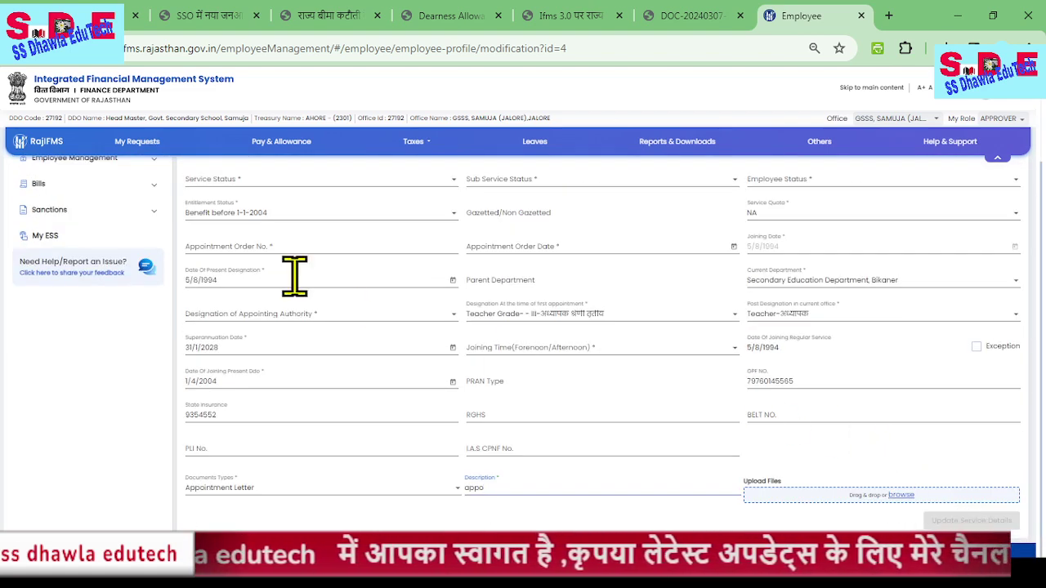
- Review the PDF guide's steps for updating the SI policy number, and return to the Service Details form with Employee Management expanded
left_click(562, 18)
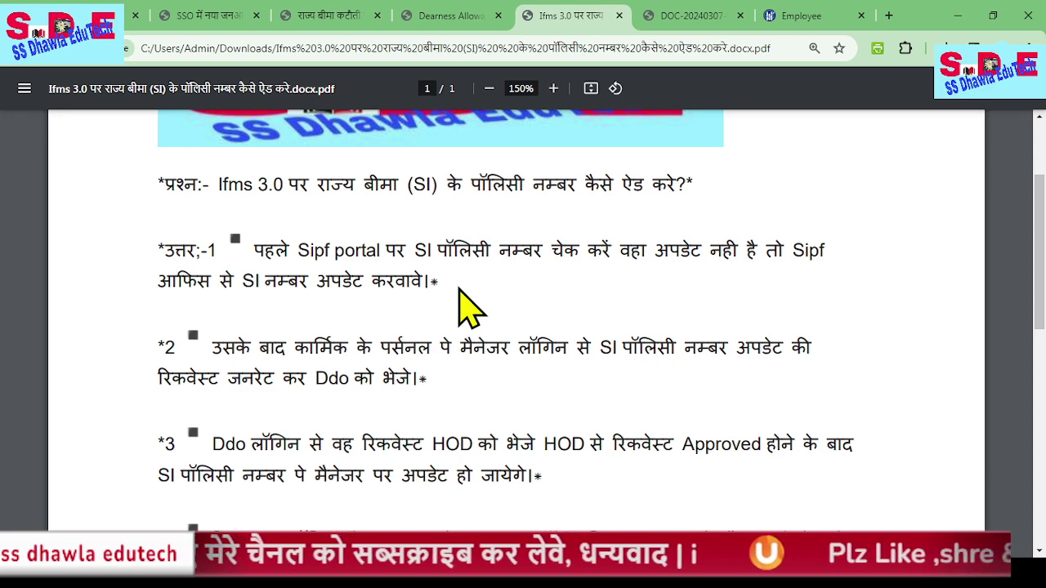
scroll(527, 299, "down", 2)
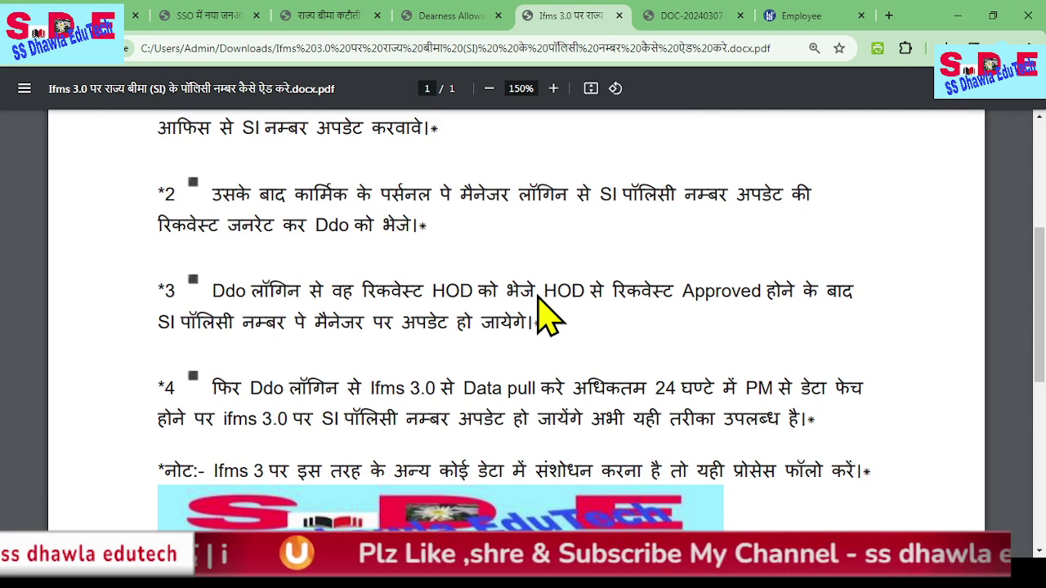
left_click(791, 16)
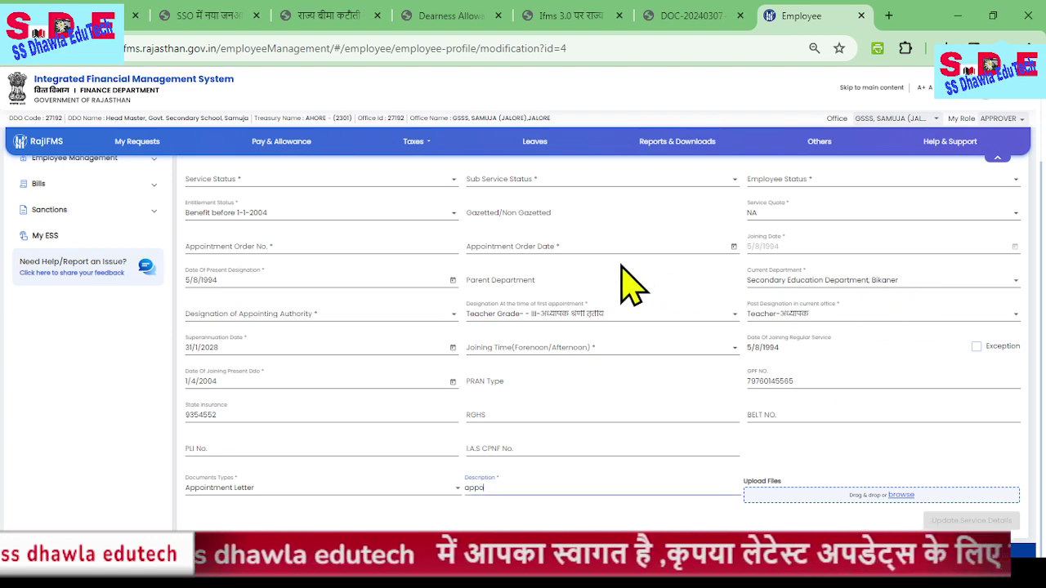
scroll(57, 241, "up", 2)
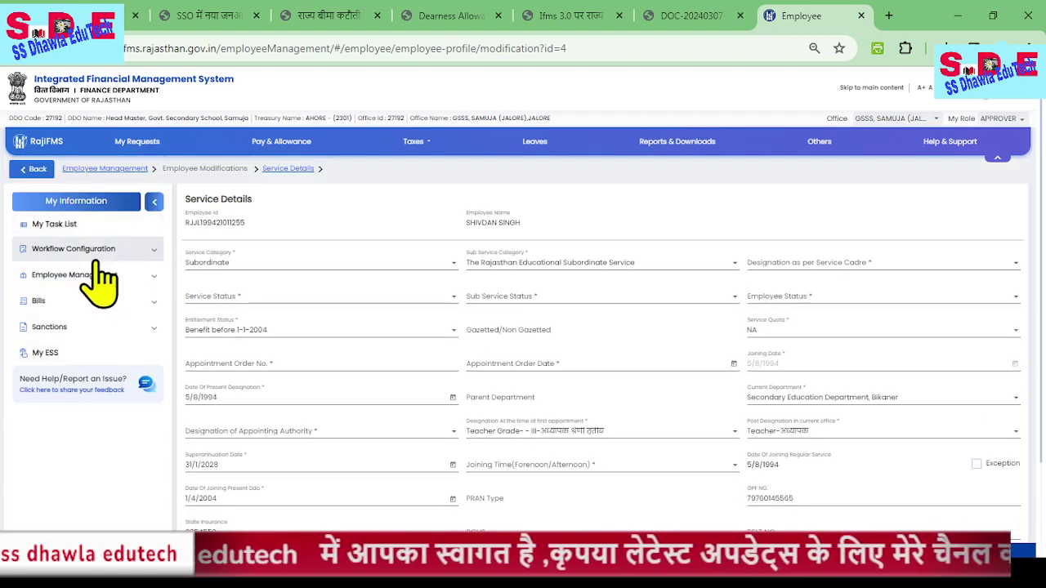
left_click(79, 276)
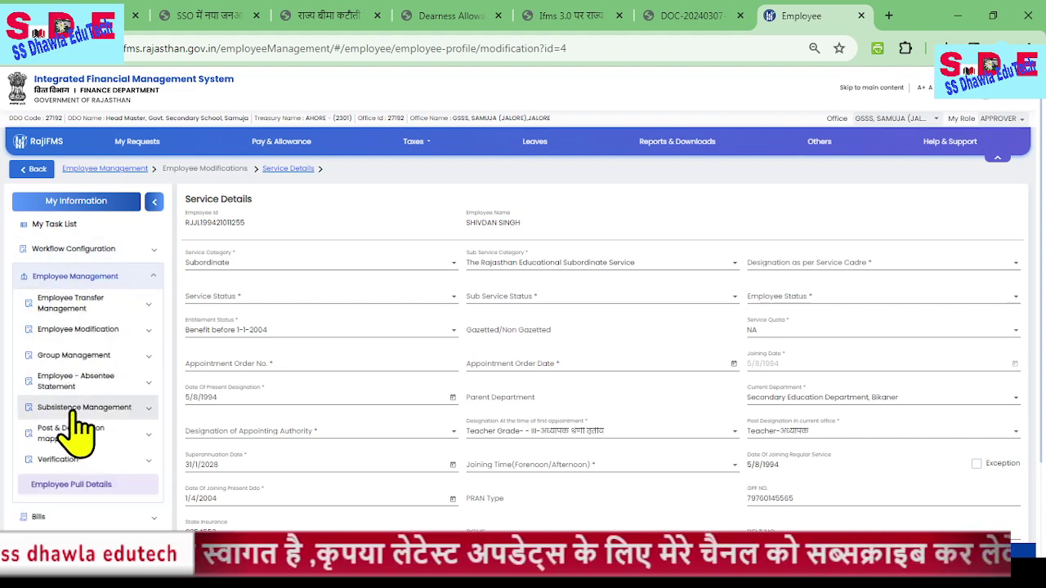
scroll(956, 243, "down", 2)
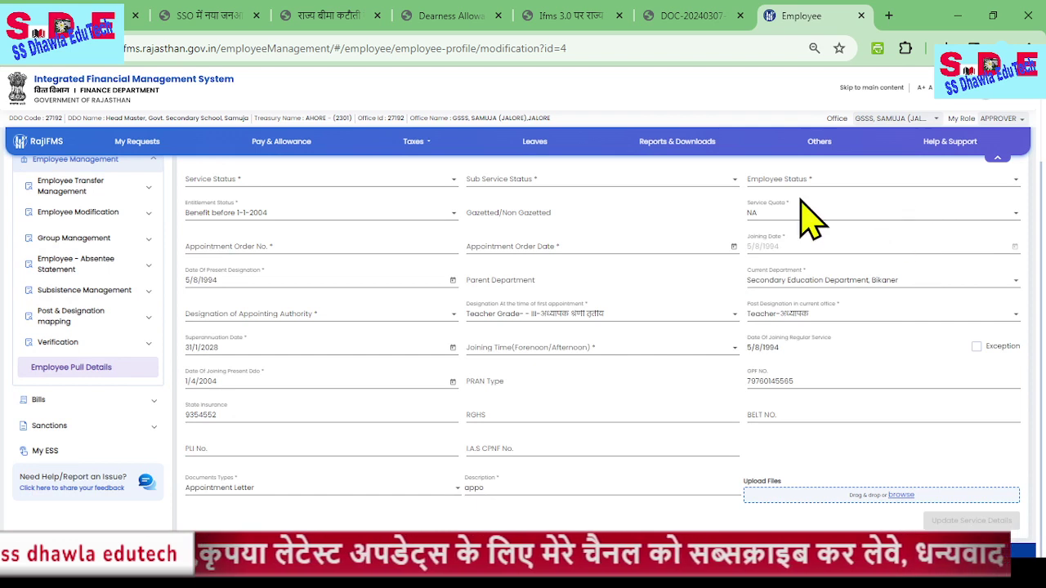